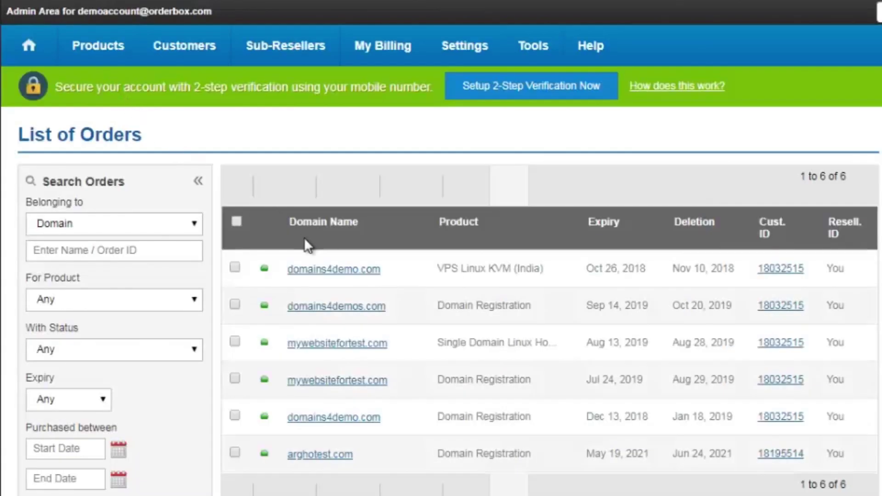
Step: Open the domains4demo.com VPS order and view its VPS Linux KVM (India) section
left_click(331, 273)
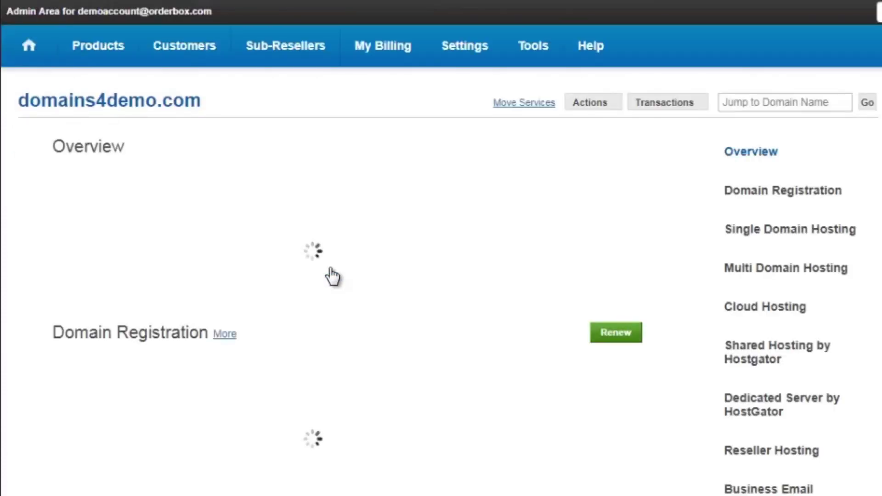
scroll(331, 276, "down", 5)
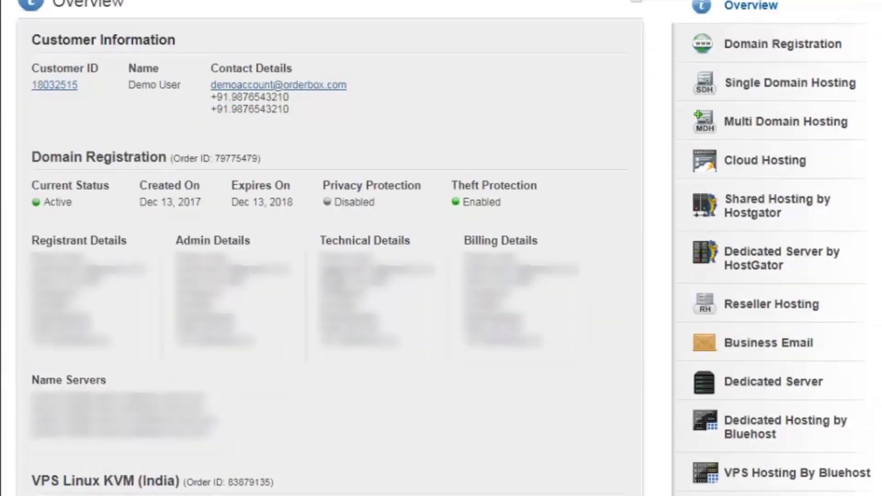
scroll(330, 270, "down", 2)
scroll(331, 270, "down", 4)
scroll(330, 270, "down", 2)
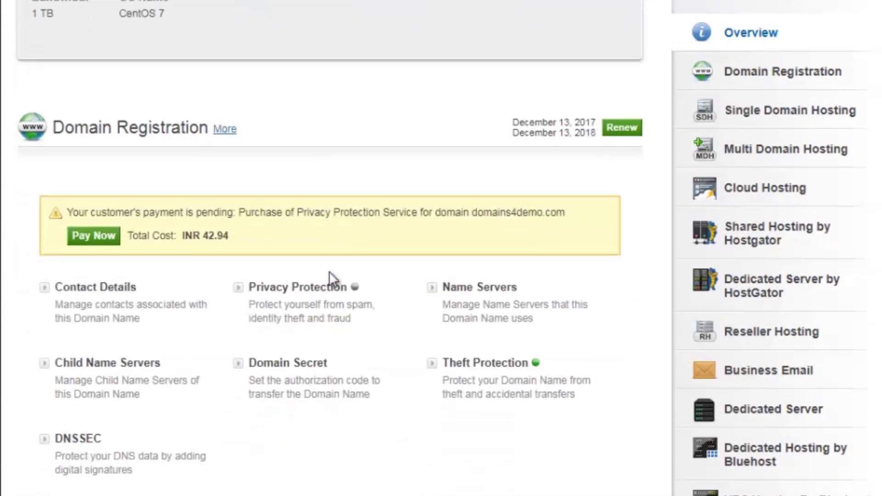
scroll(329, 272, "down", 5)
scroll(329, 273, "down", 10)
scroll(329, 273, "down", 10)
scroll(329, 273, "down", 10)
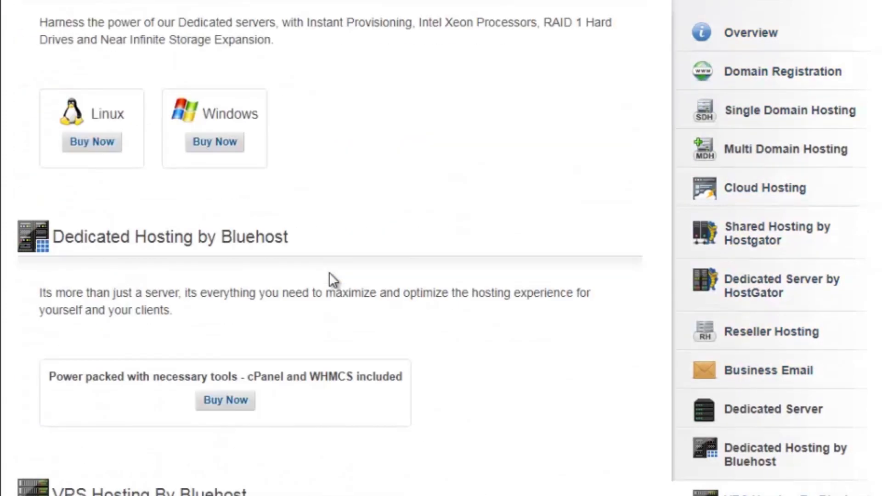
scroll(328, 273, "down", 10)
scroll(330, 274, "down", 2)
scroll(330, 273, "down", 5)
scroll(329, 273, "down", 3)
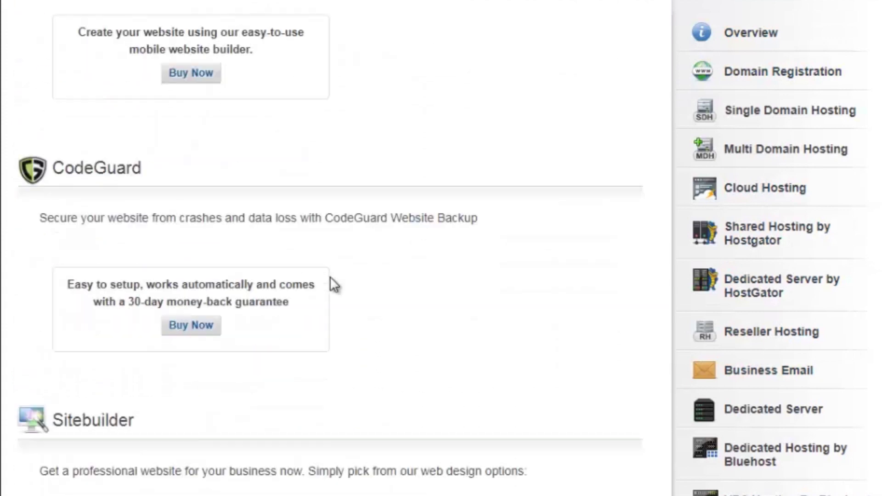
scroll(330, 279, "down", 4)
scroll(330, 278, "down", 5)
scroll(329, 277, "down", 3)
scroll(330, 277, "down", 6)
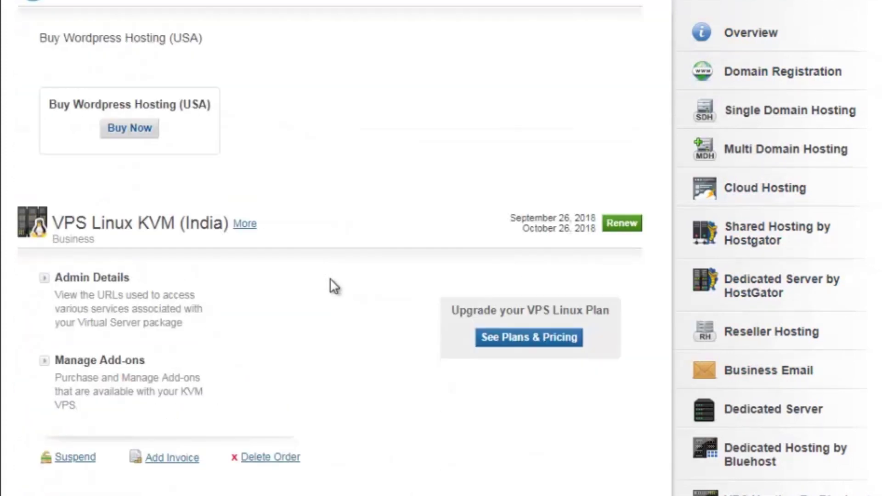
scroll(330, 280, "down", 1)
scroll(331, 283, "down", 1)
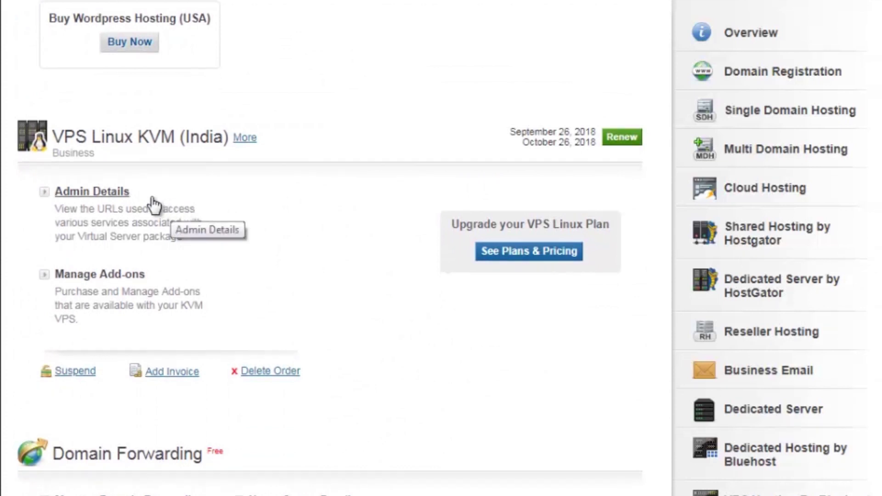
Step: Open the VPS Admin Details and follow the root WHM login URL
left_click(121, 193)
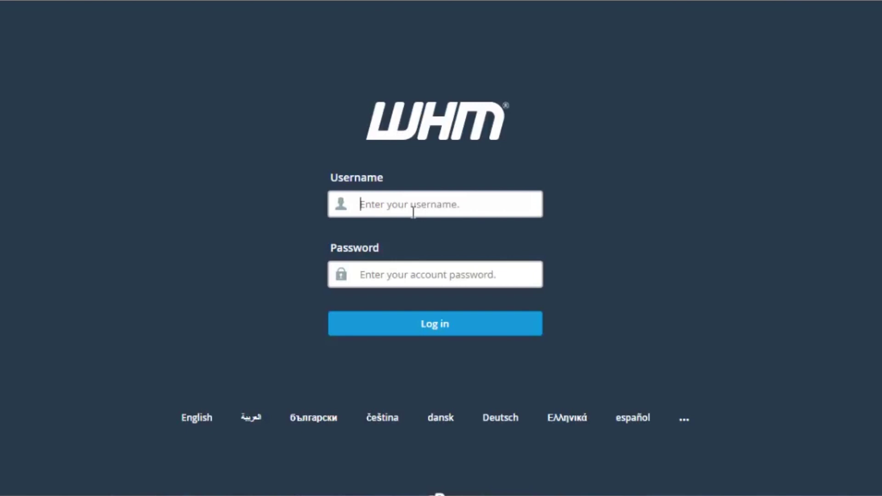
type("root")
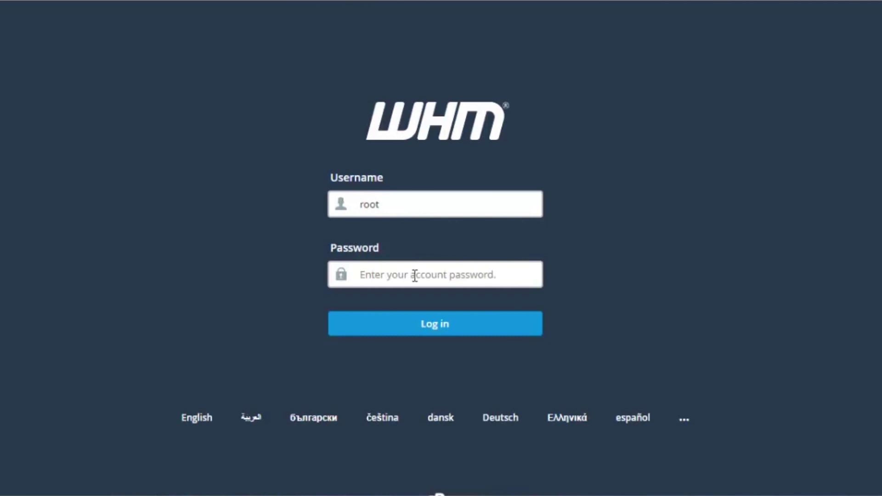
Step: Sign in to WHM as root and exit the Feature Showcase without changing features
key("ctrl+v")
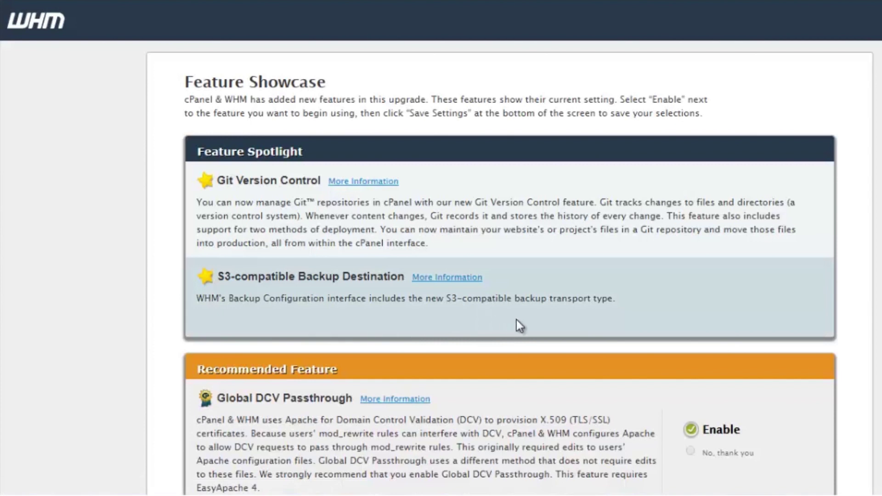
scroll(516, 320, "down", 1)
scroll(519, 318, "down", 4)
scroll(519, 317, "down", 2)
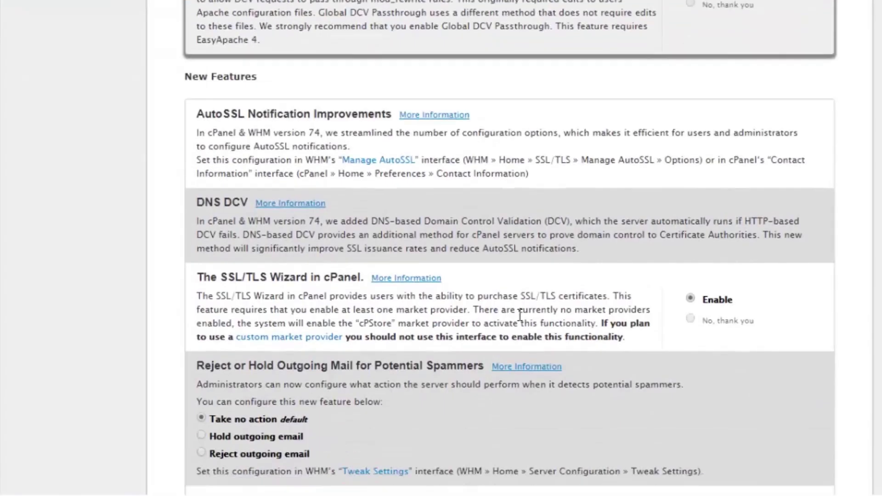
scroll(518, 313, "down", 3)
left_click(707, 466)
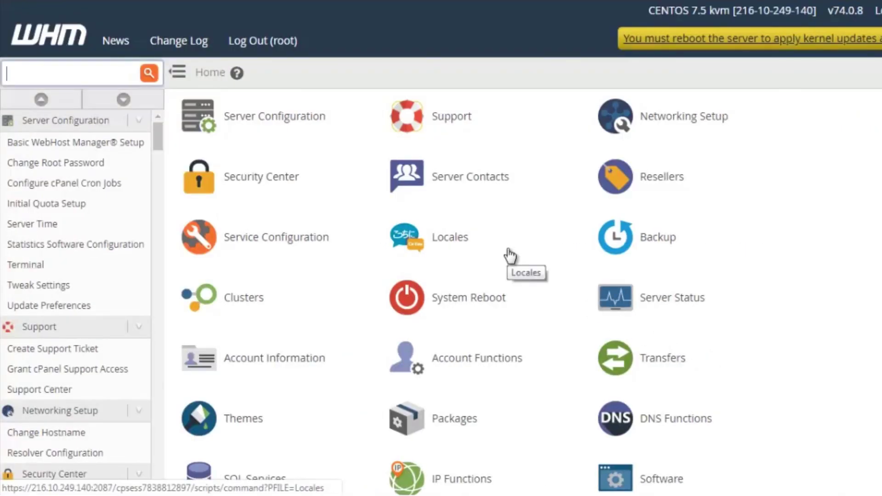
scroll(544, 230, "down", 1)
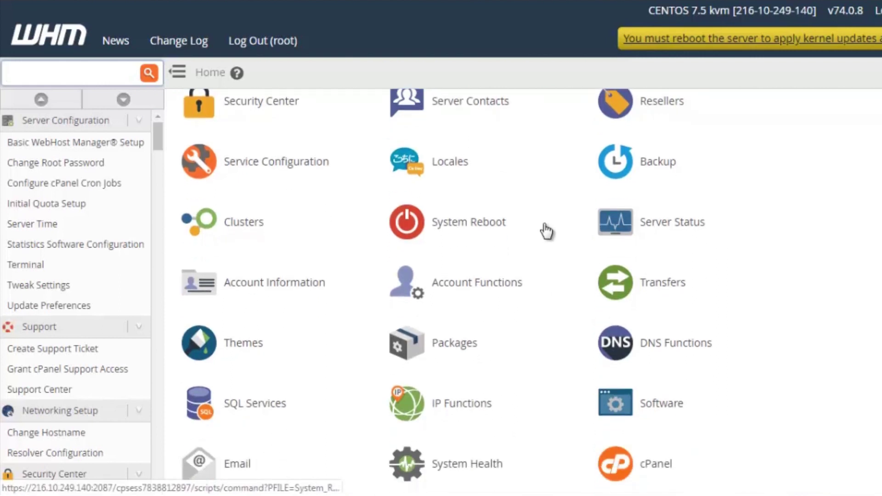
Step: Open the Software section listing EasyApache 4, MultiPHP Manager and System Update
left_click(627, 402)
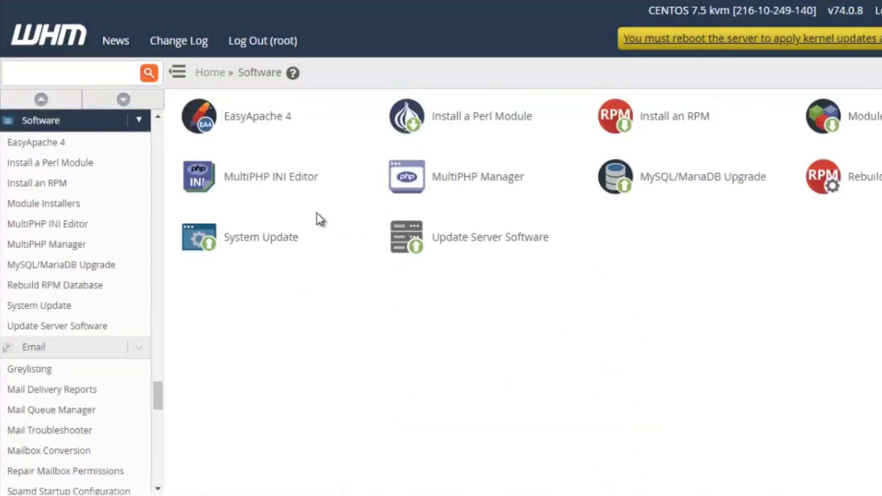
Step: Open MultiPHP Manager, close the python error notice, and view the per-domain PHP table
left_click(403, 188)
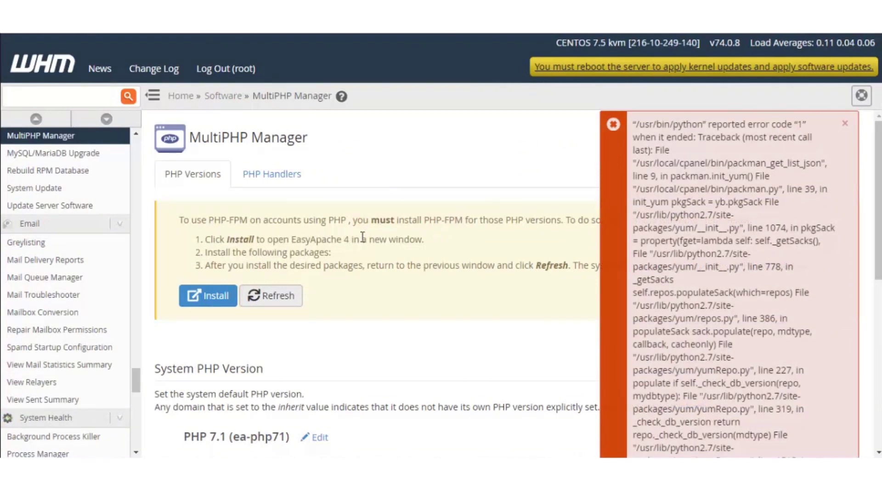
scroll(363, 238, "down", 1)
scroll(363, 241, "down", 2)
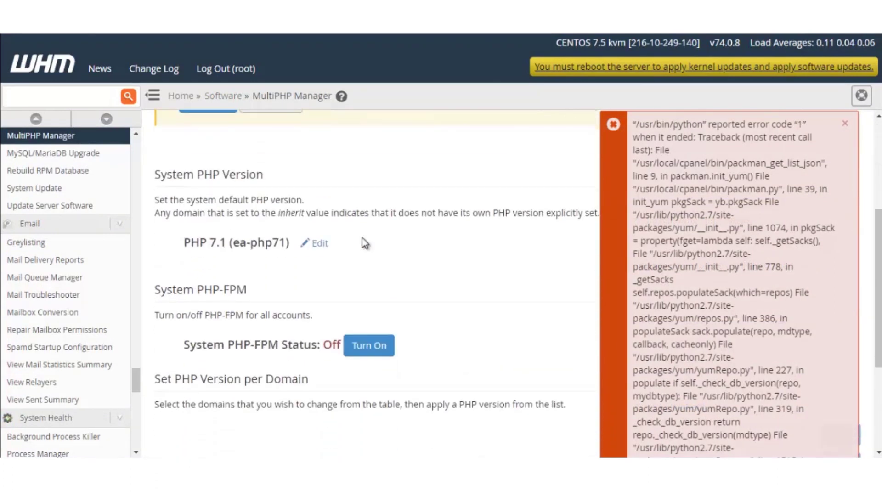
scroll(364, 242, "down", 2)
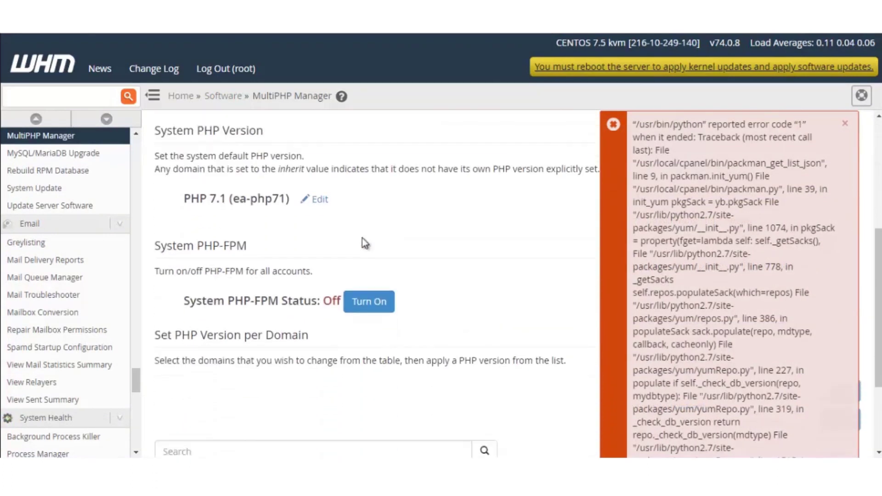
left_click(844, 128)
scroll(628, 224, "down", 1)
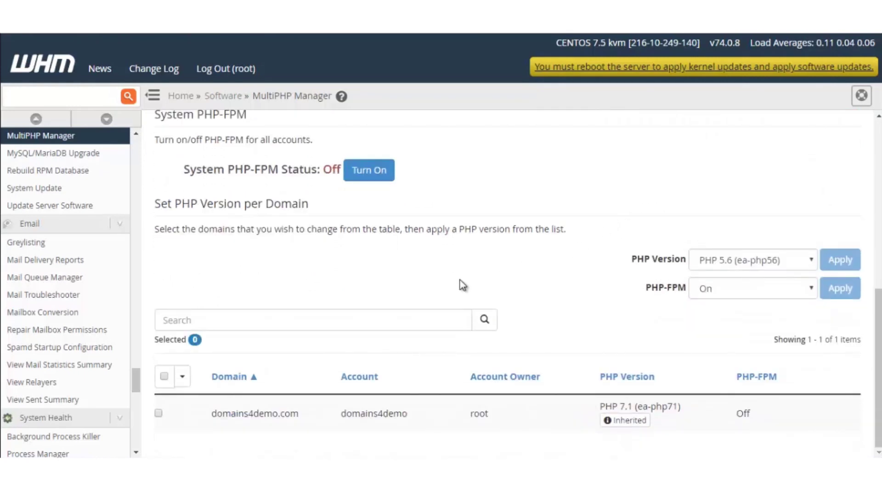
Step: Select the domains4demo.com row and pick PHP 7.0 (ea-php70) from the version dropdown
left_click(160, 414)
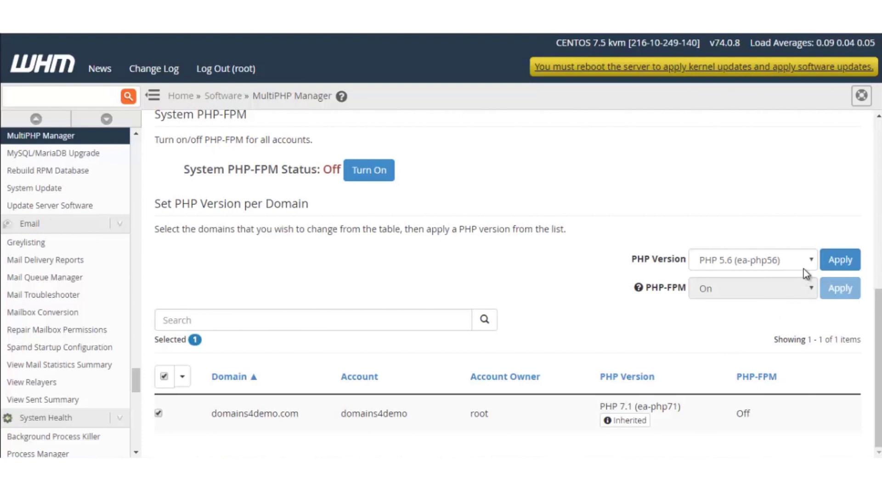
left_click(802, 269)
left_click(794, 267)
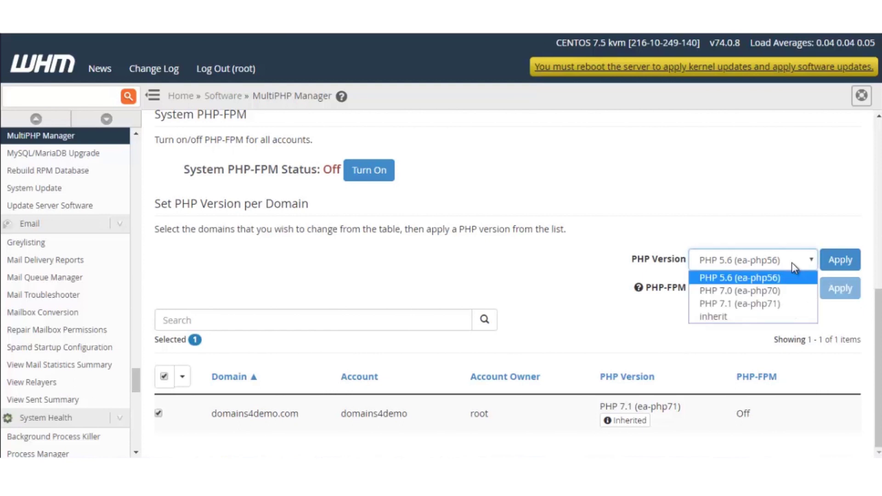
left_click(786, 290)
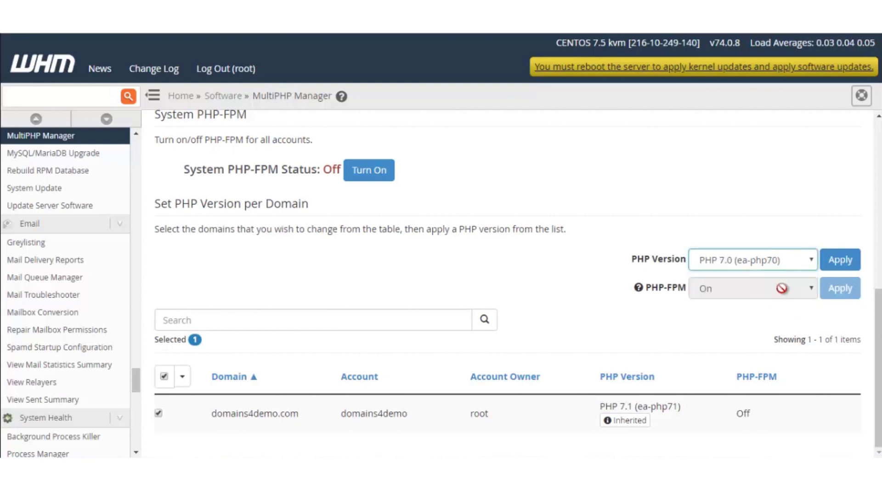
Step: Apply PHP 7.0 to domains4demo.com and confirm the success notice
left_click(838, 265)
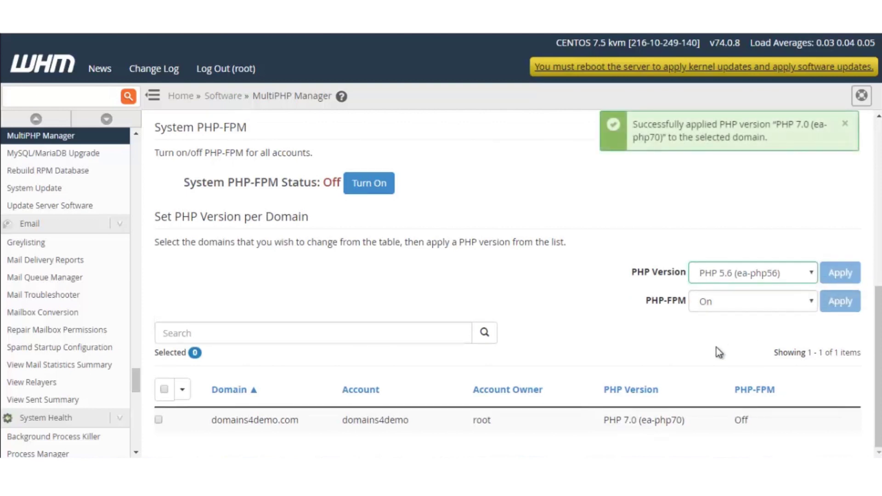